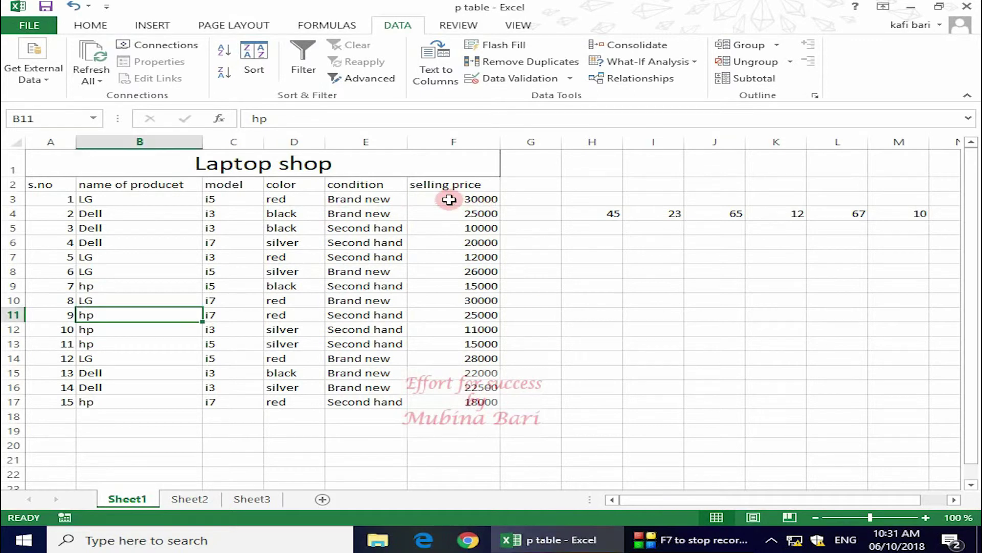
# Step: Sort the Laptop shop table by selling price ascending, then descending, then restore ascending s.no order
pyautogui.click(450, 200)
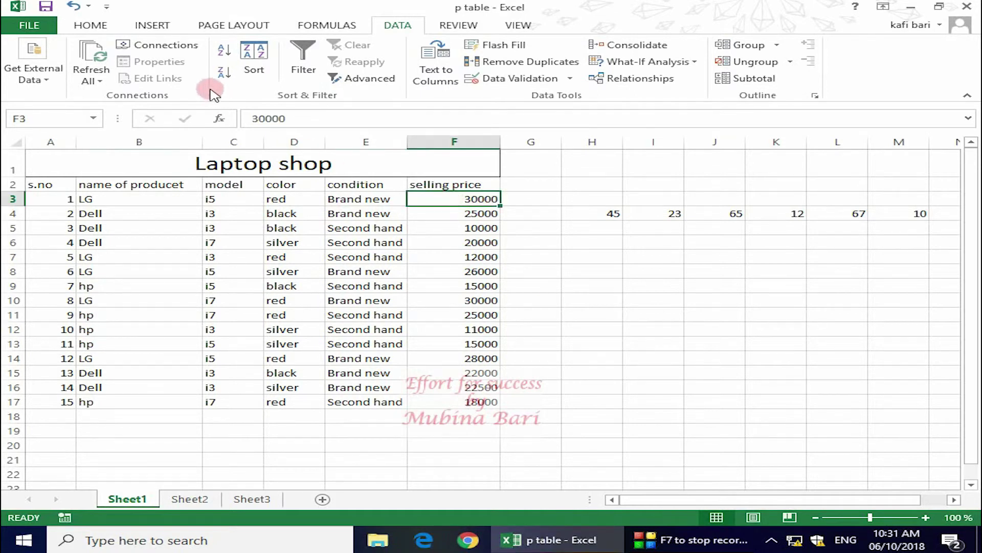
pyautogui.click(225, 53)
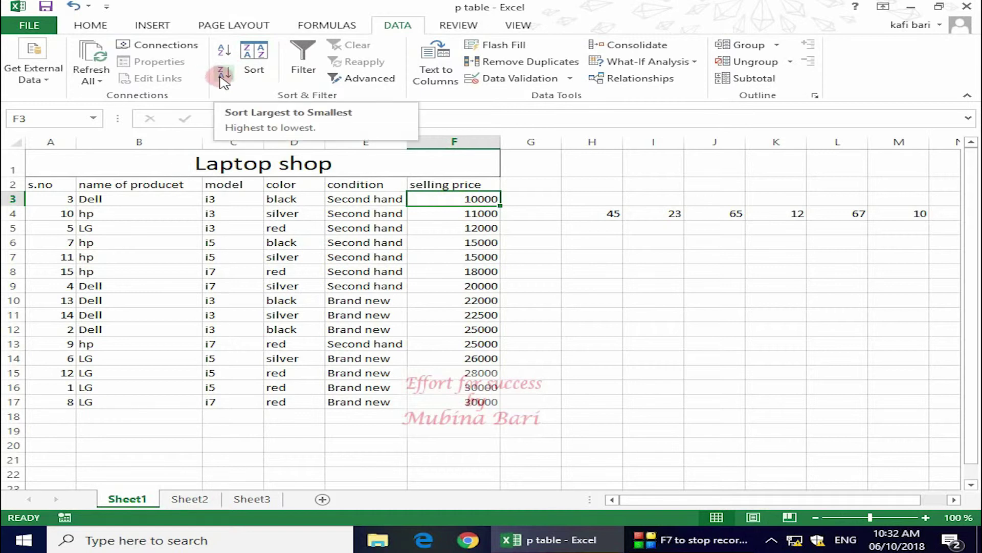
pyautogui.click(223, 75)
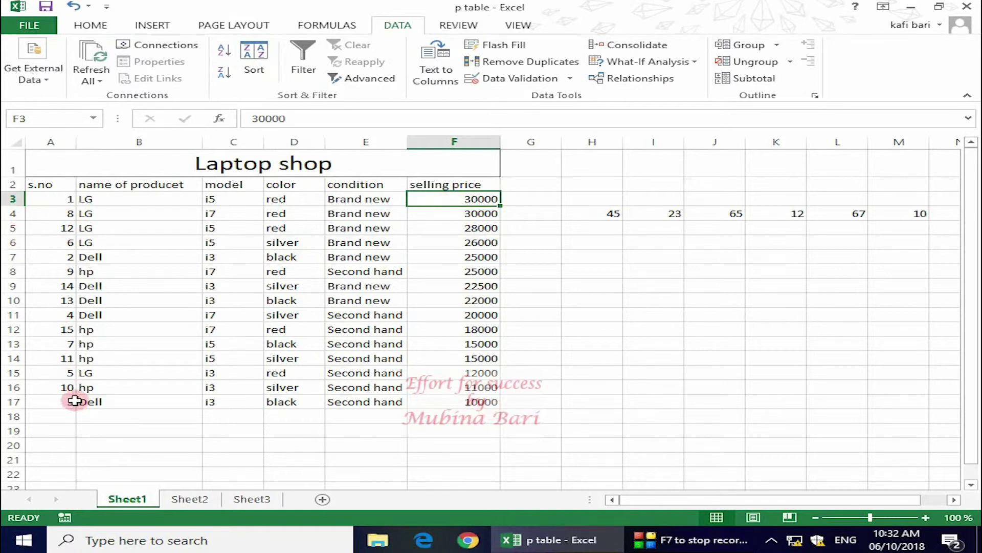
pyautogui.click(38, 197)
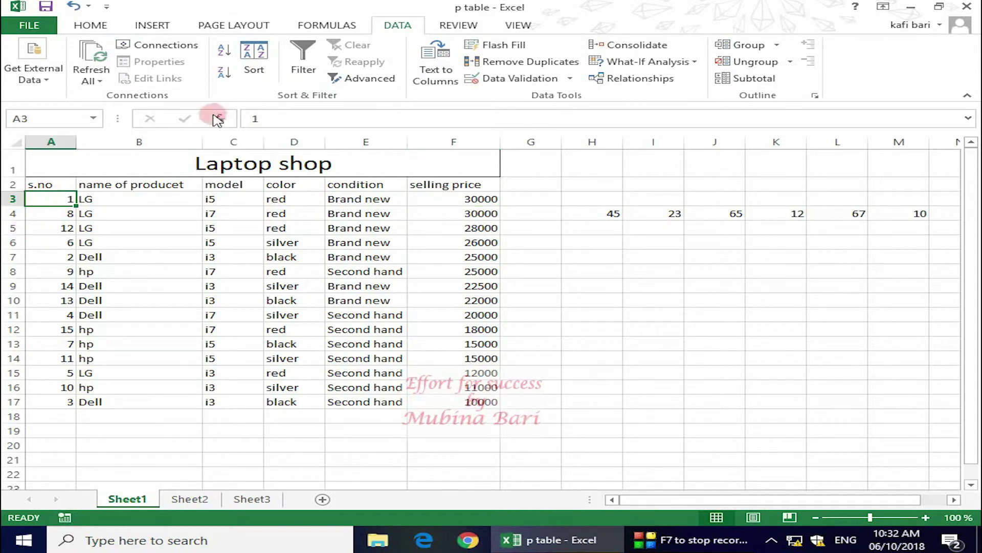
pyautogui.click(224, 51)
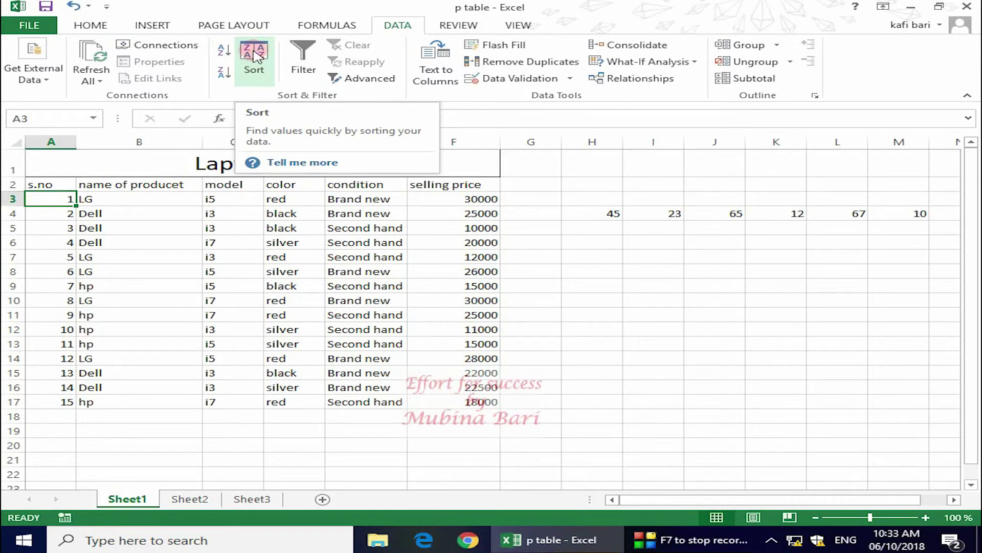
# Step: In the Sort dialog, toggle 'My data has headers' off and back on, keeping Sort by s.no
pyautogui.click(256, 55)
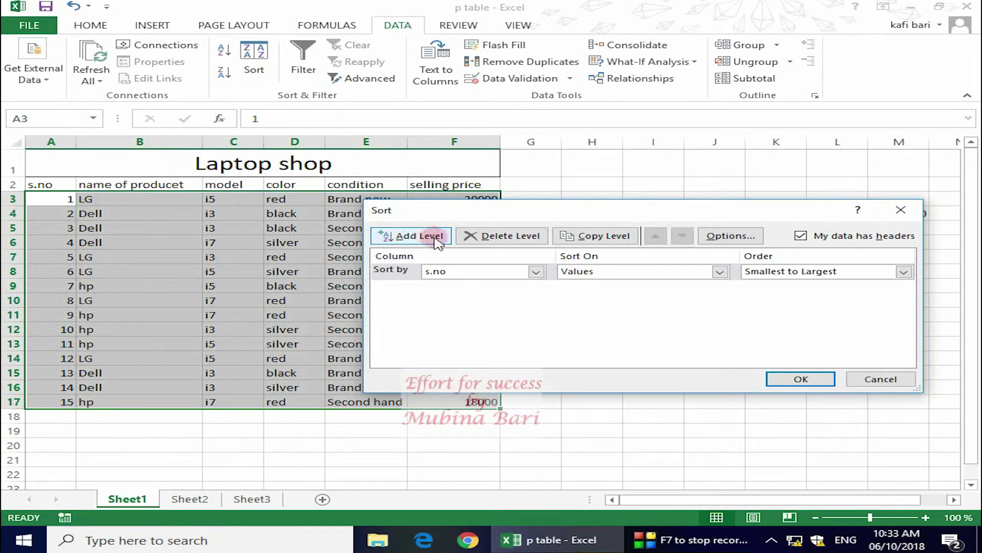
pyautogui.click(536, 272)
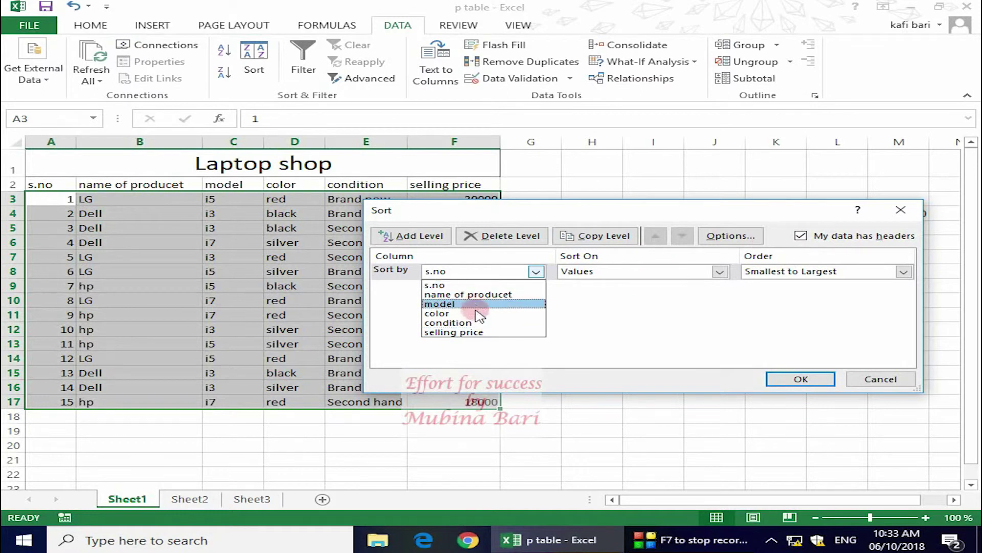
pyautogui.click(801, 235)
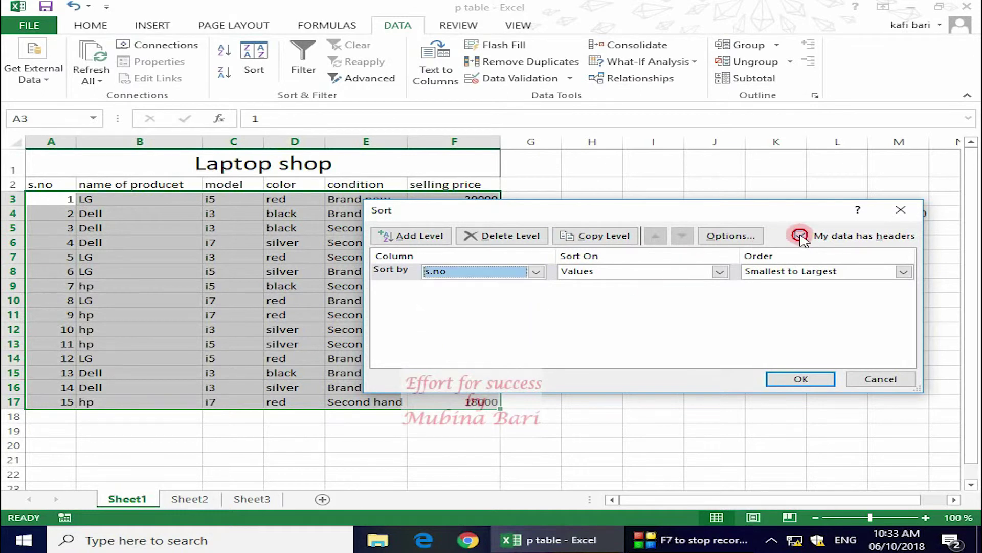
pyautogui.click(801, 236)
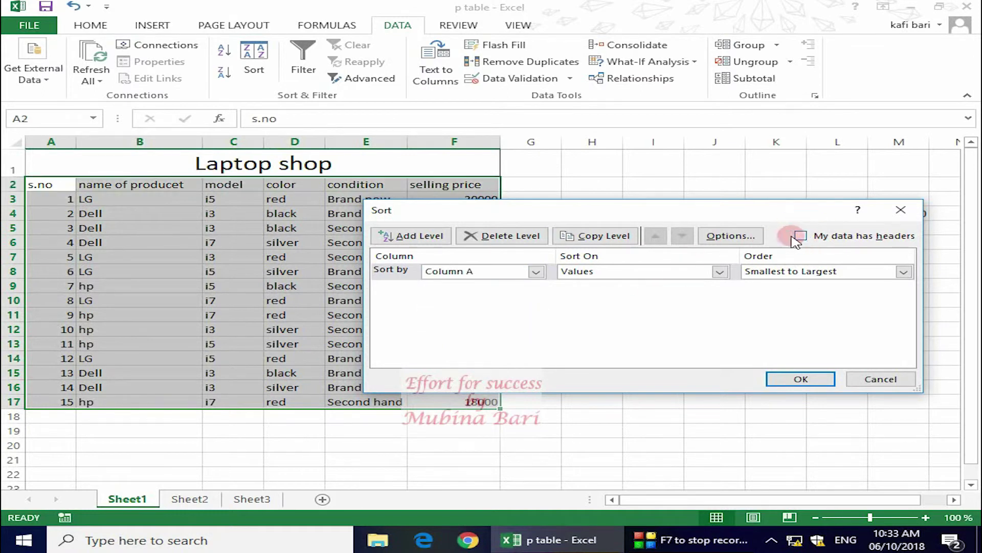
pyautogui.click(535, 272)
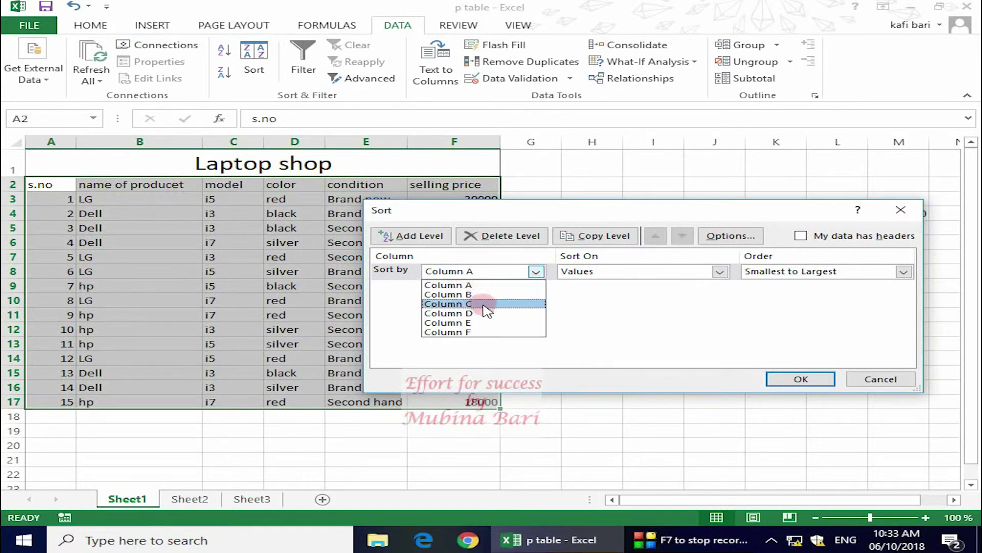
pyautogui.click(800, 236)
pyautogui.click(800, 236)
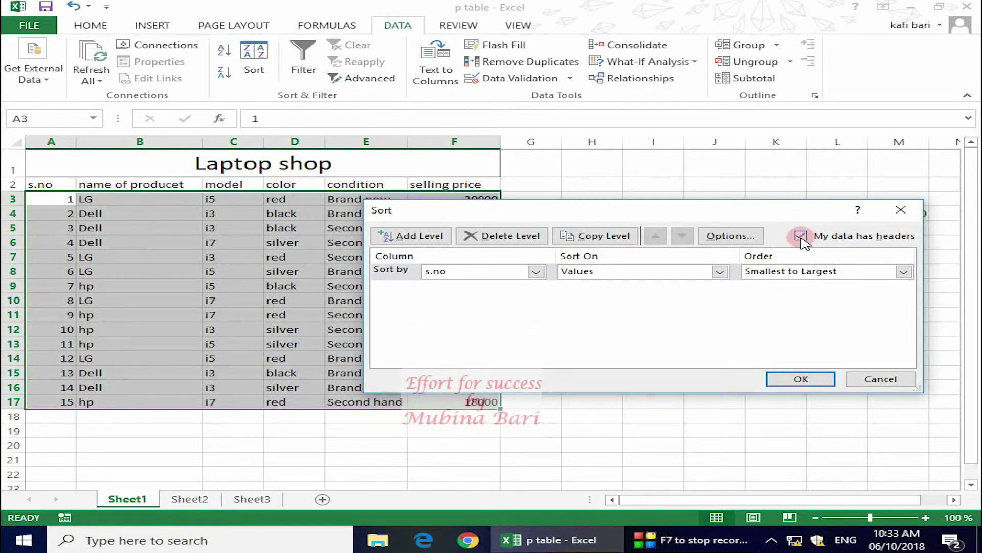
# Step: Sort the Laptop shop table by model, then sort it back by s.no, Smallest to Largest
pyautogui.click(537, 272)
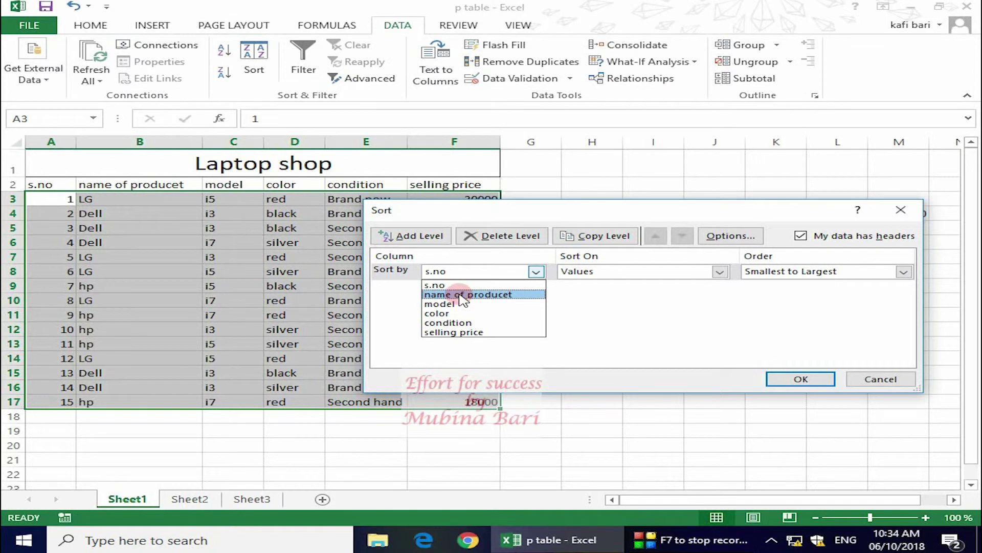
pyautogui.click(459, 304)
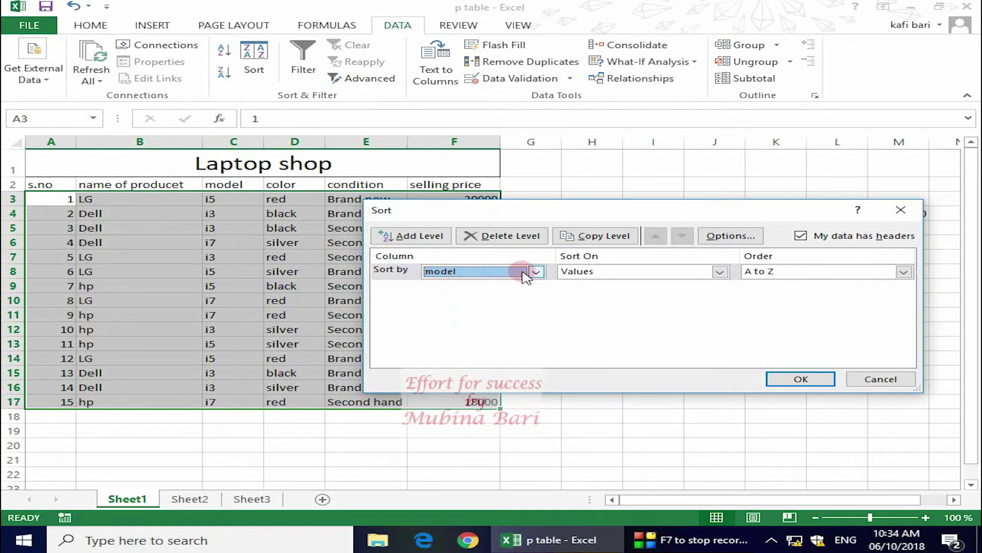
pyautogui.click(801, 379)
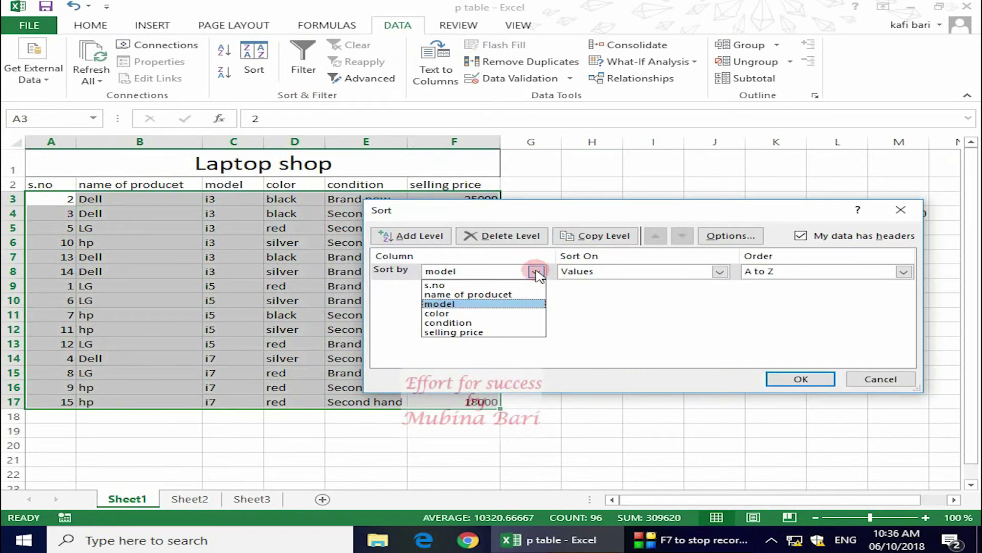
pyautogui.click(434, 285)
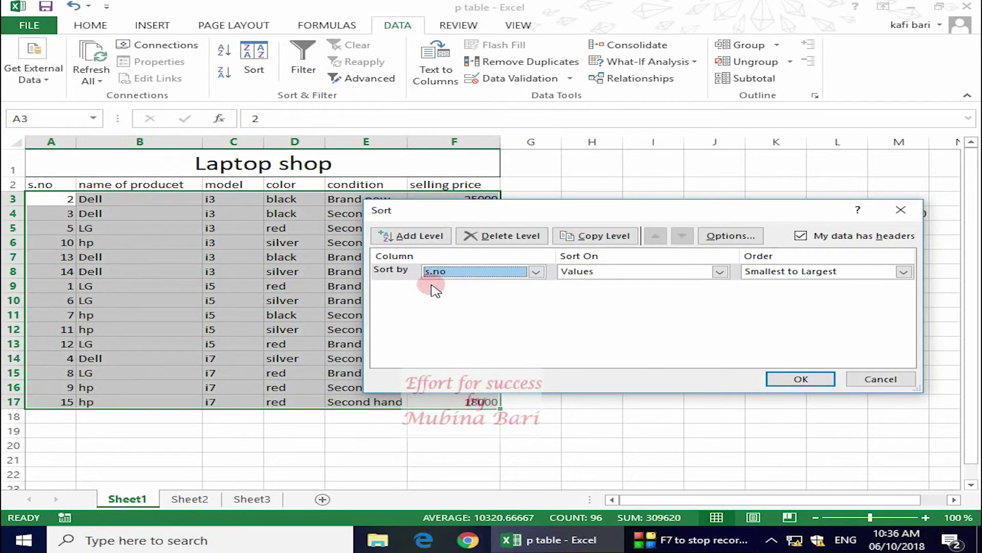
pyautogui.click(820, 379)
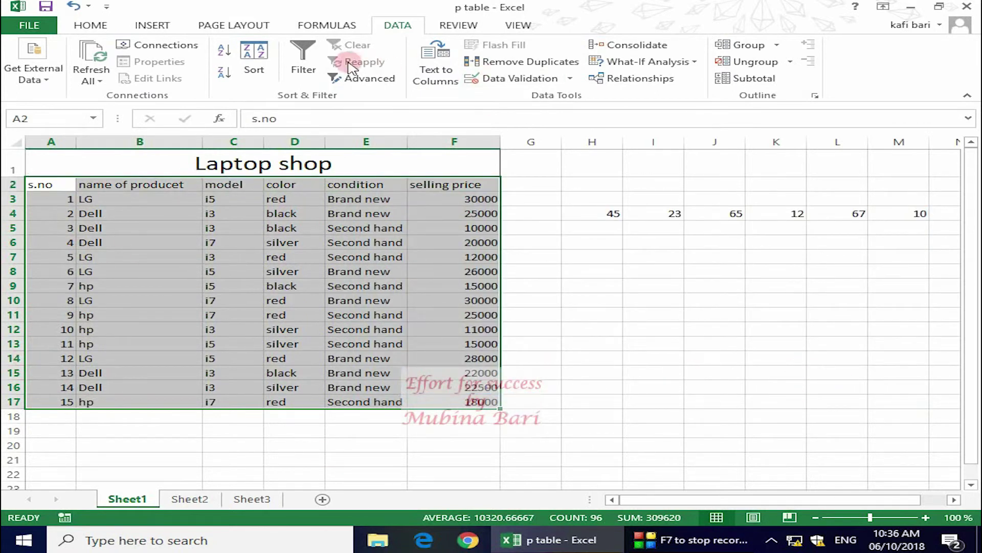
# Step: Reopen the Sort dialog and add second and third Then by sort levels
pyautogui.click(252, 52)
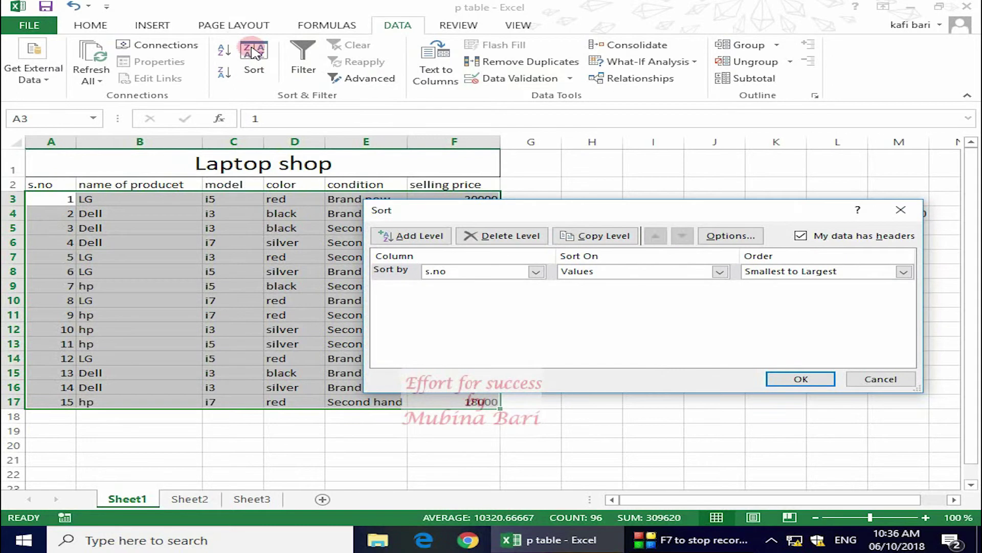
pyautogui.click(536, 274)
pyautogui.click(417, 237)
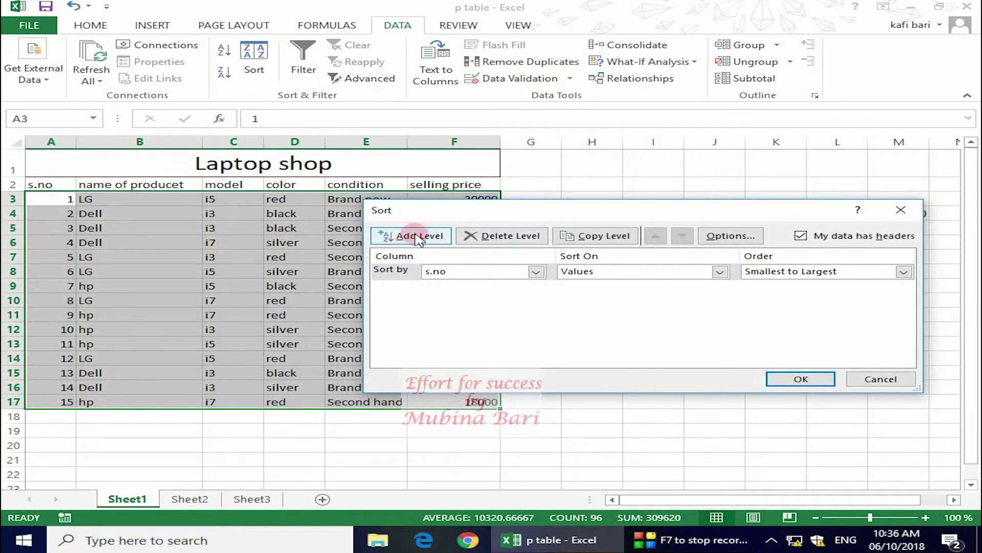
pyautogui.click(418, 237)
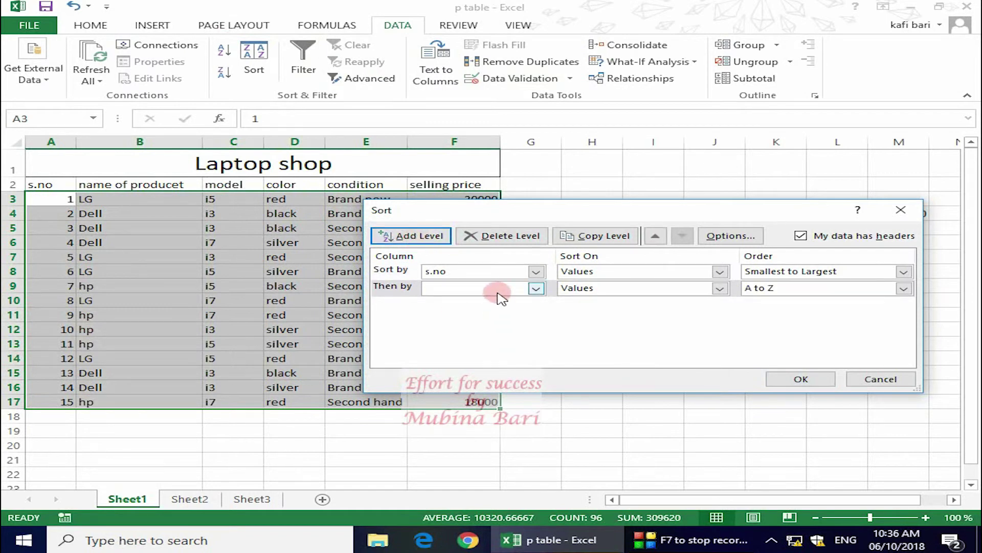
pyautogui.click(439, 231)
pyautogui.click(438, 234)
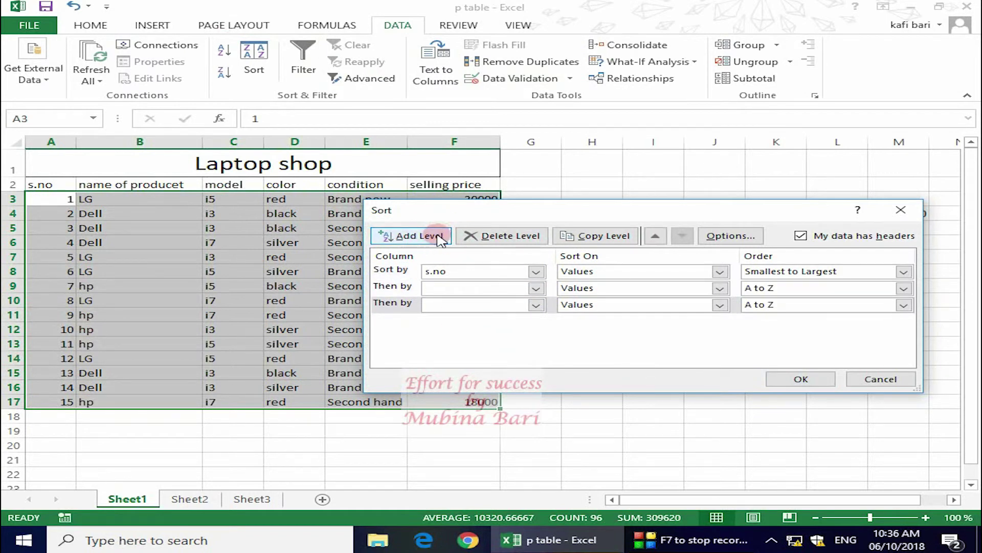
# Step: Delete the empty third and second levels, leaving only s.no, Smallest to Largest
pyautogui.click(536, 305)
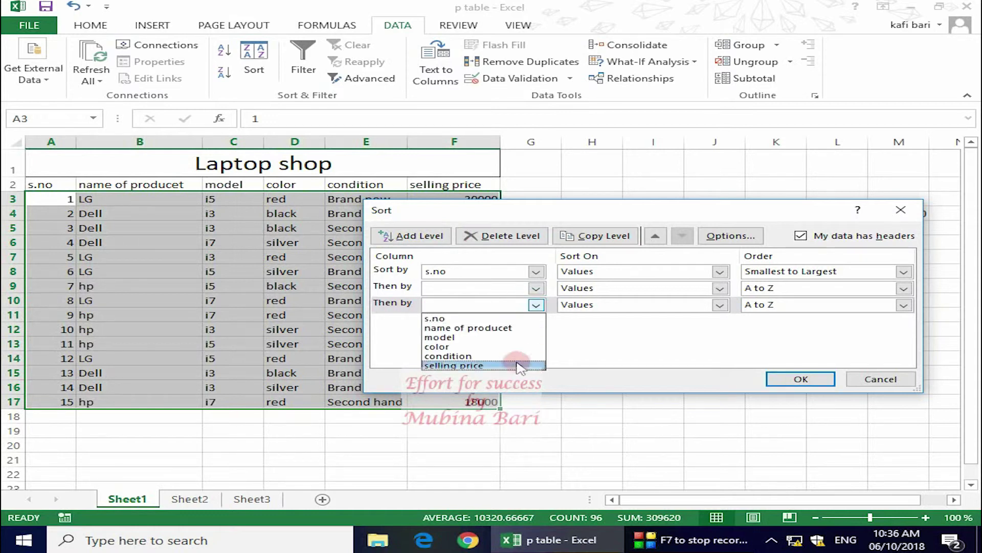
pyautogui.click(535, 286)
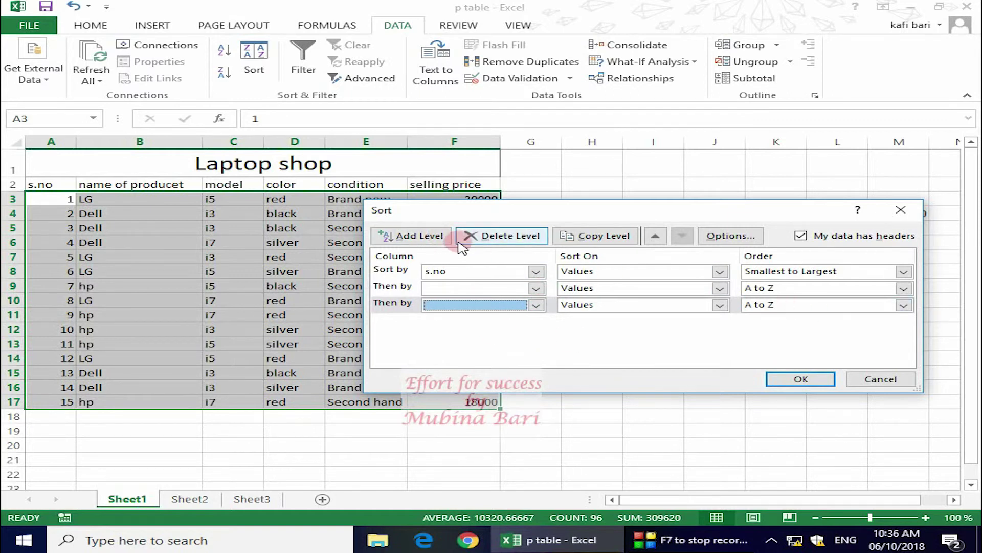
pyautogui.click(521, 236)
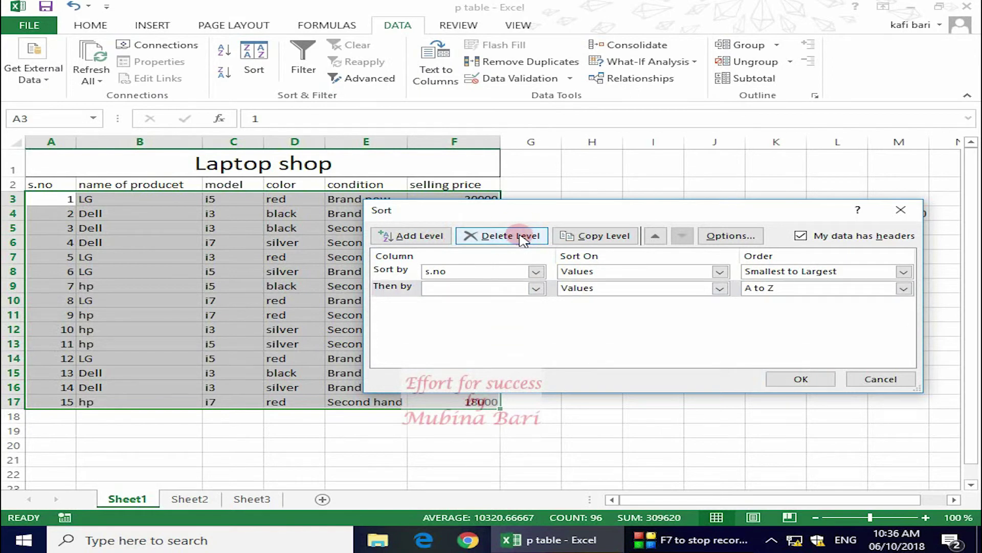
pyautogui.click(499, 288)
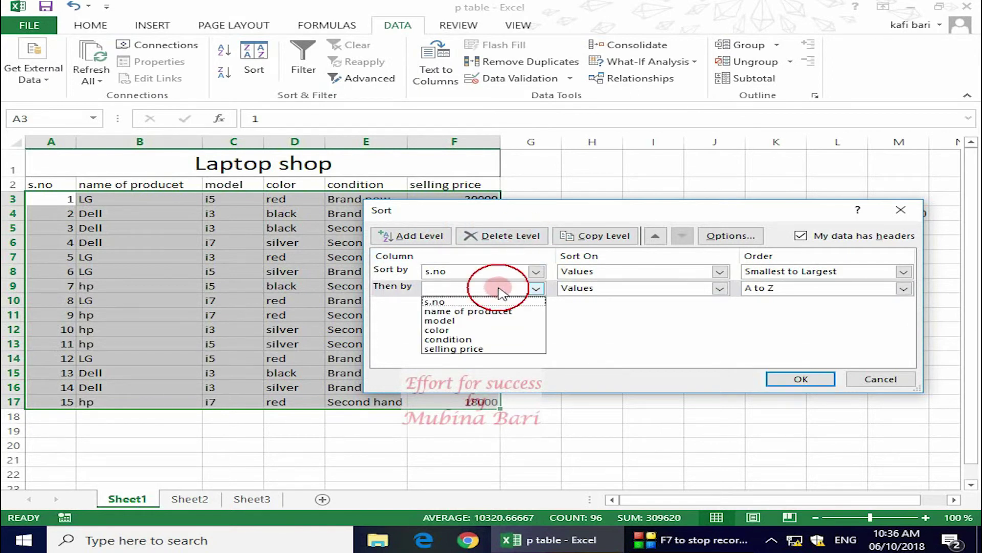
pyautogui.click(539, 237)
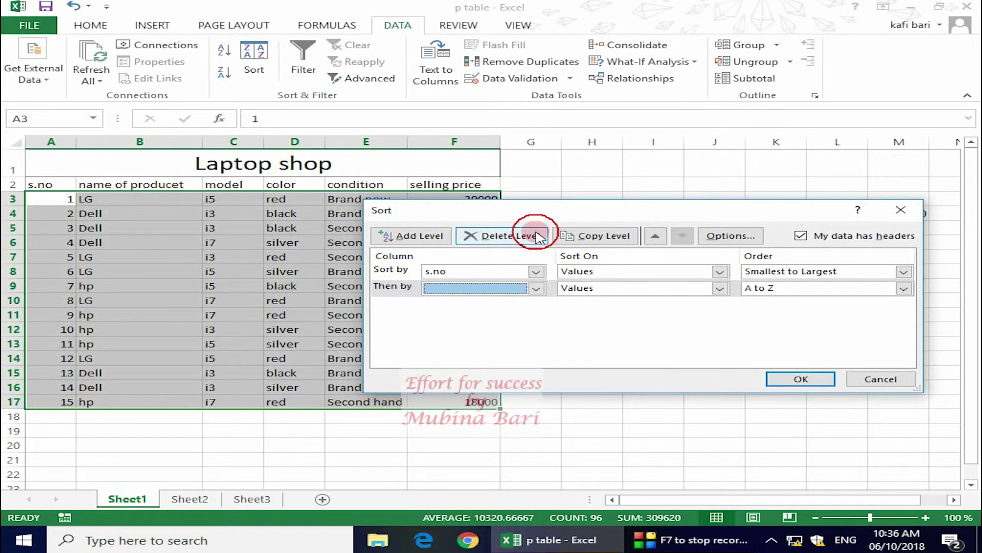
pyautogui.click(539, 237)
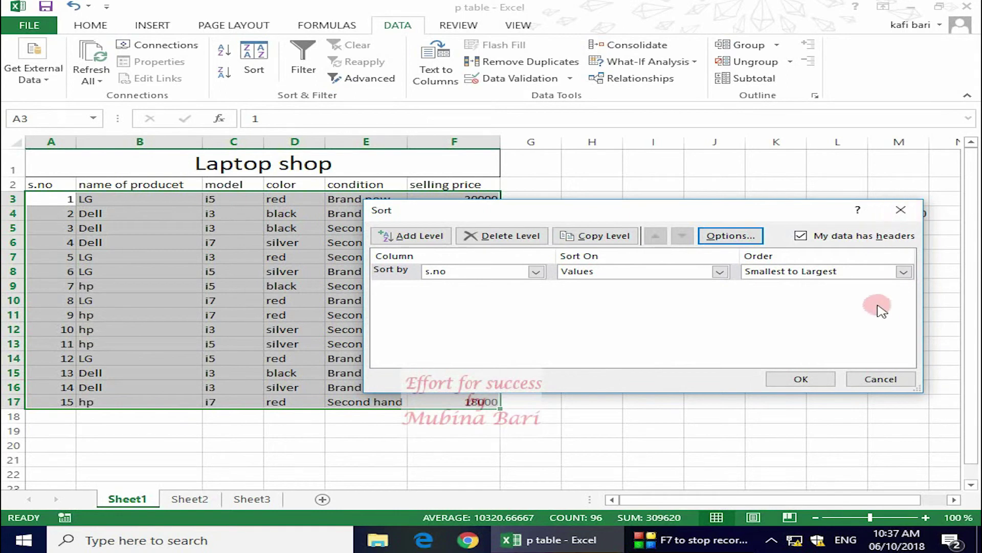
# Step: Close the laptop Sort dialog, select the 2011–2016 year table in A2:G8, and open Sort Options
pyautogui.click(900, 210)
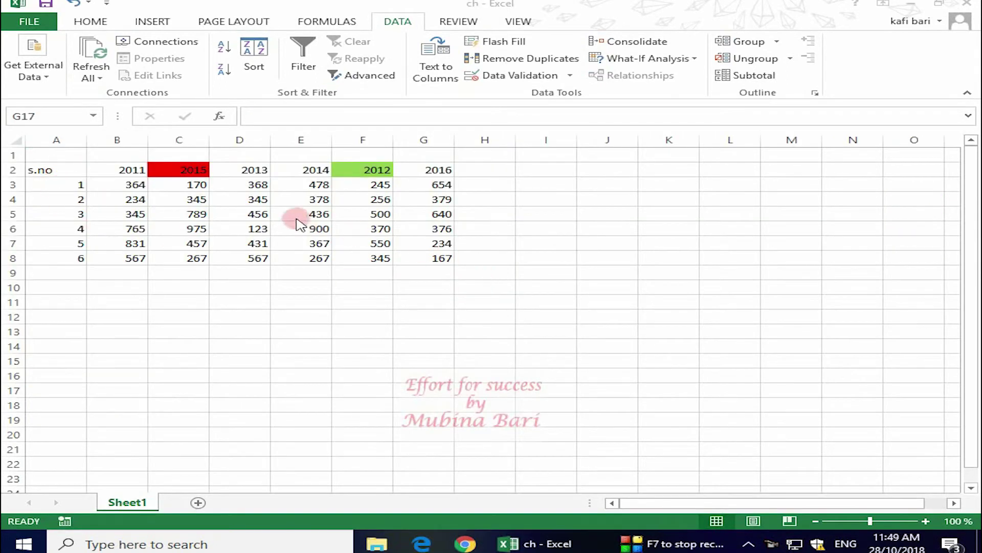
pyautogui.moveTo(57, 155)
pyautogui.mouseDown()
pyautogui.moveTo(117, 197)
pyautogui.moveTo(420, 258)
pyautogui.mouseUp()
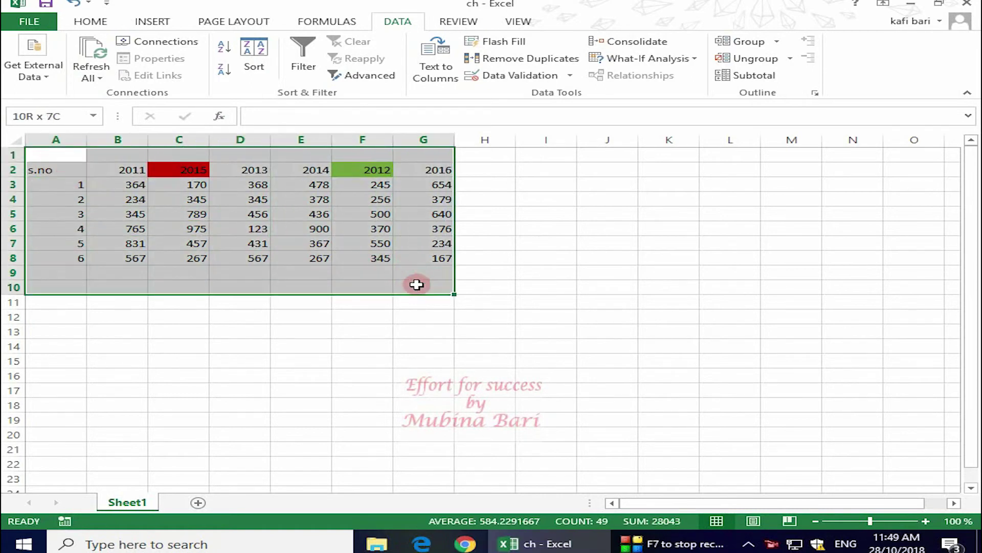
pyautogui.click(251, 54)
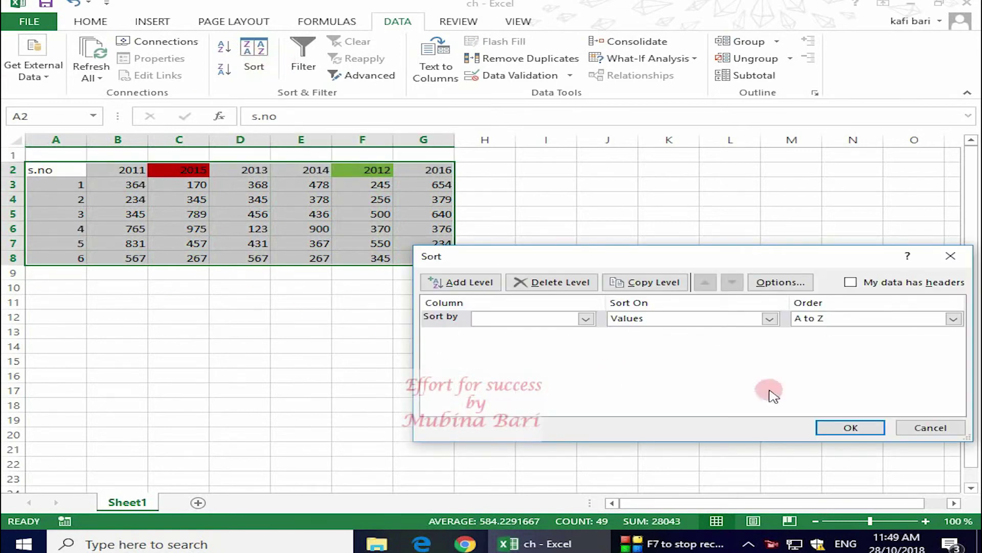
pyautogui.click(776, 291)
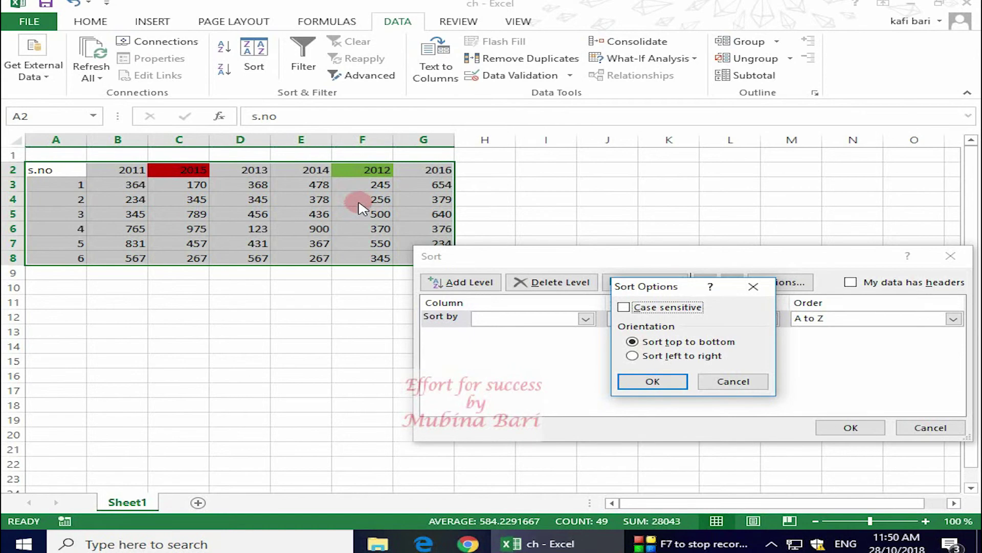
# Step: Sort the whole year table left to right by Row 2, moving s.no to column G
pyautogui.click(633, 355)
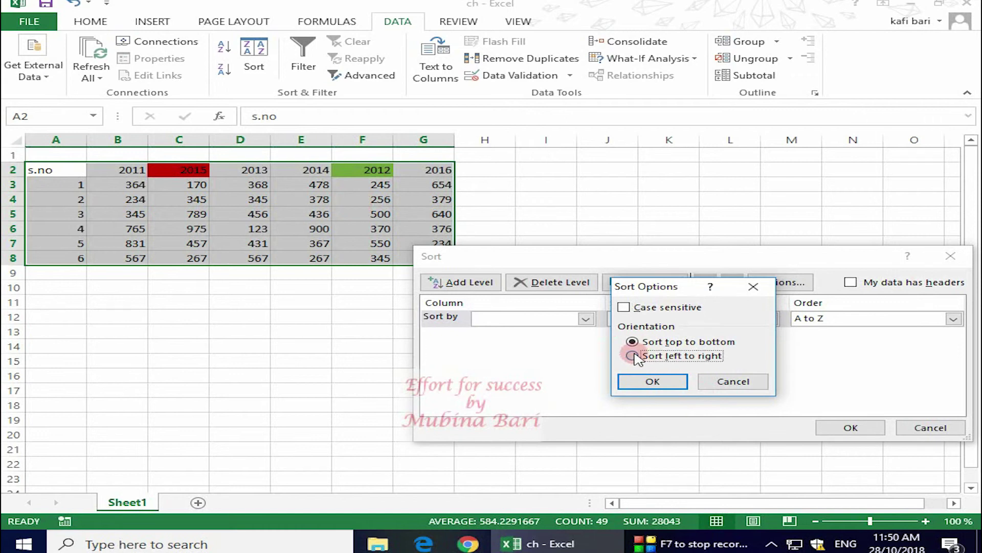
pyautogui.click(649, 383)
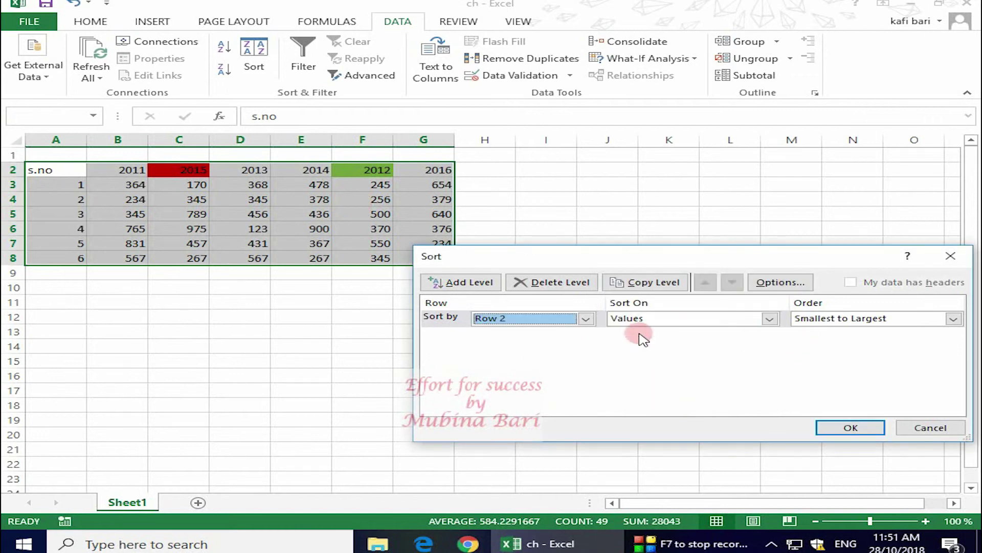
pyautogui.click(595, 330)
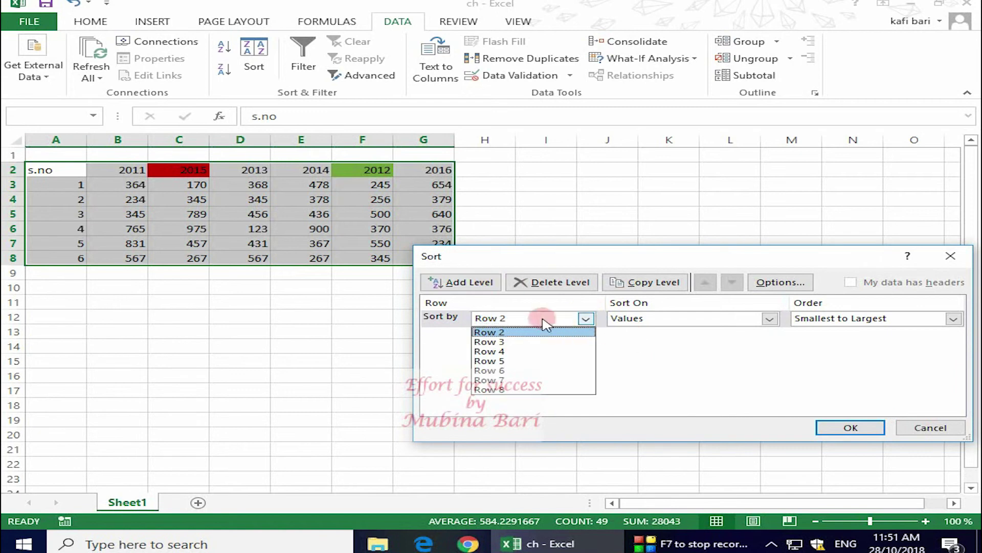
pyautogui.click(506, 332)
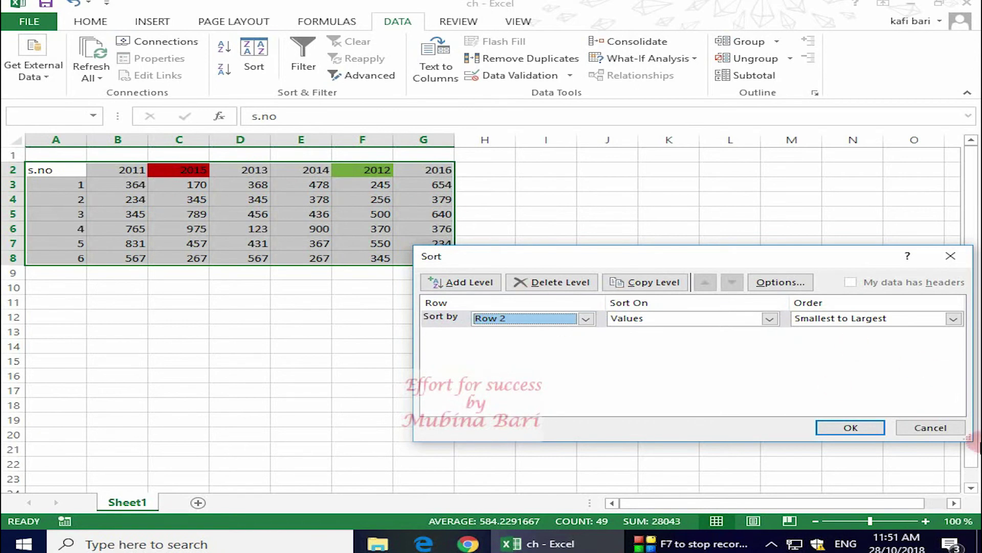
pyautogui.click(871, 429)
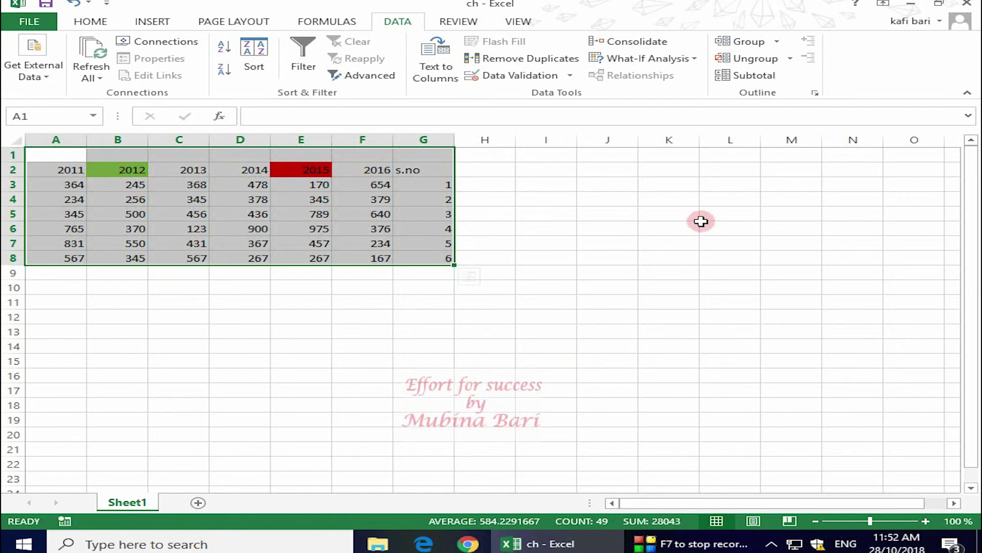
# Step: Select only the year columns B2:G8 and sort them left to right by Row 2
pyautogui.click(790, 231)
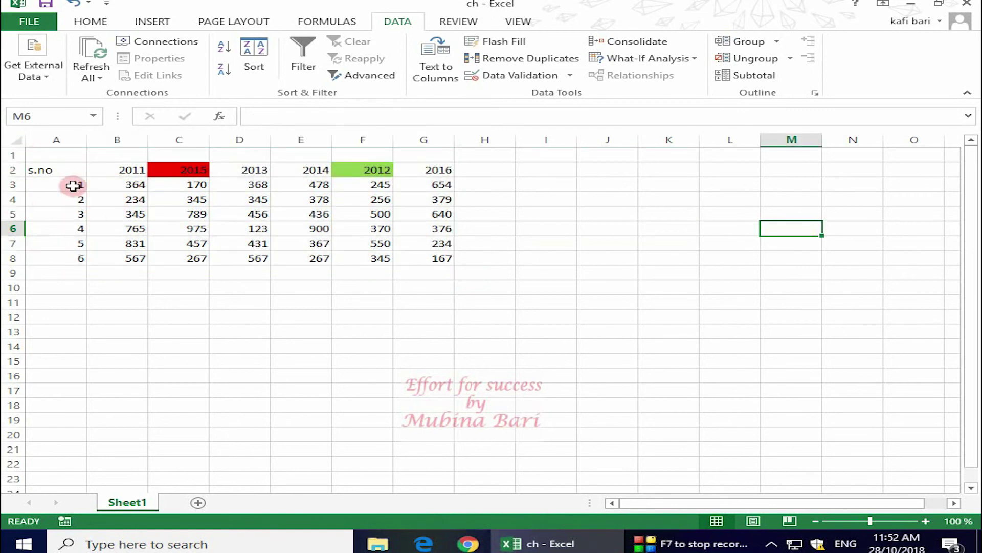
pyautogui.moveTo(93, 163)
pyautogui.mouseDown()
pyautogui.moveTo(190, 257)
pyautogui.moveTo(434, 256)
pyautogui.mouseUp()
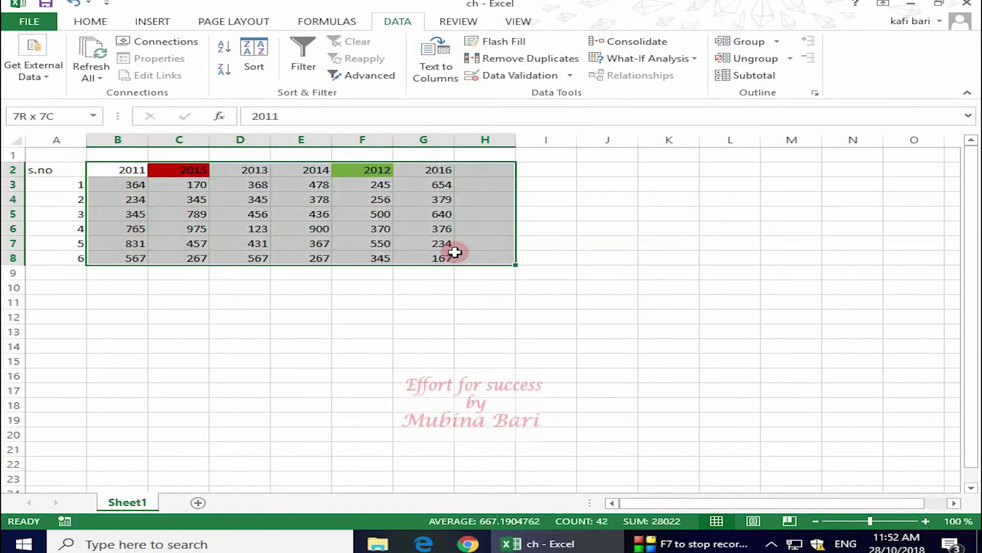
pyautogui.click(260, 48)
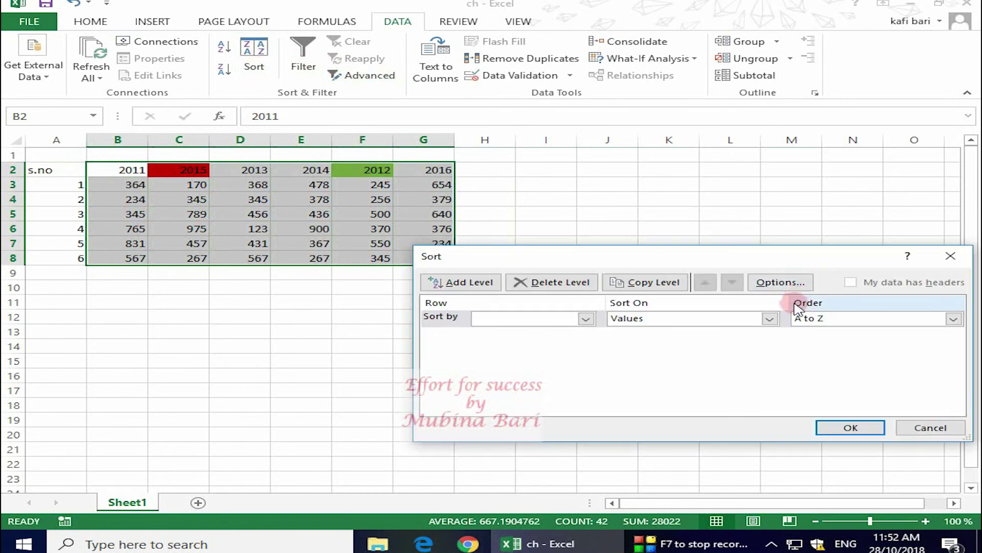
pyautogui.click(786, 291)
pyautogui.click(634, 356)
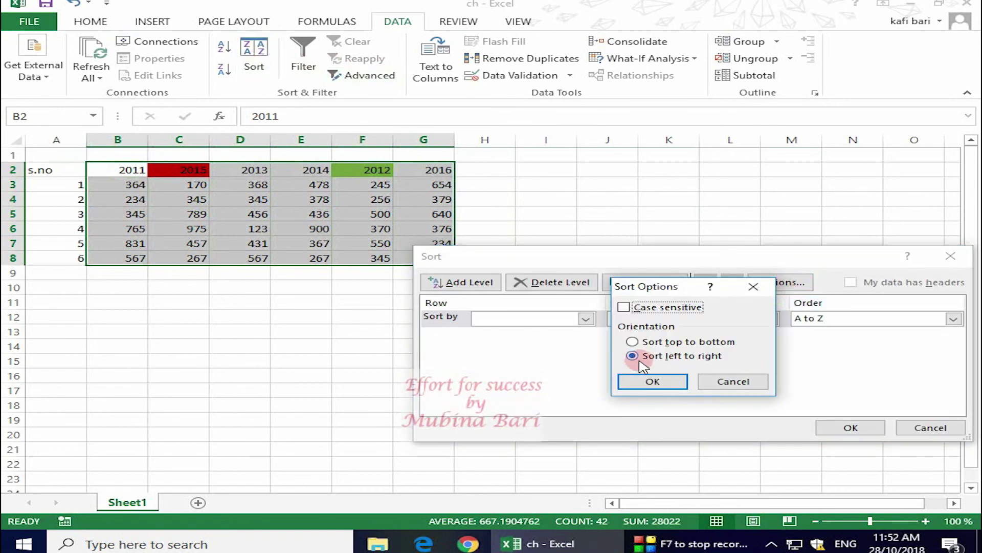
pyautogui.click(654, 381)
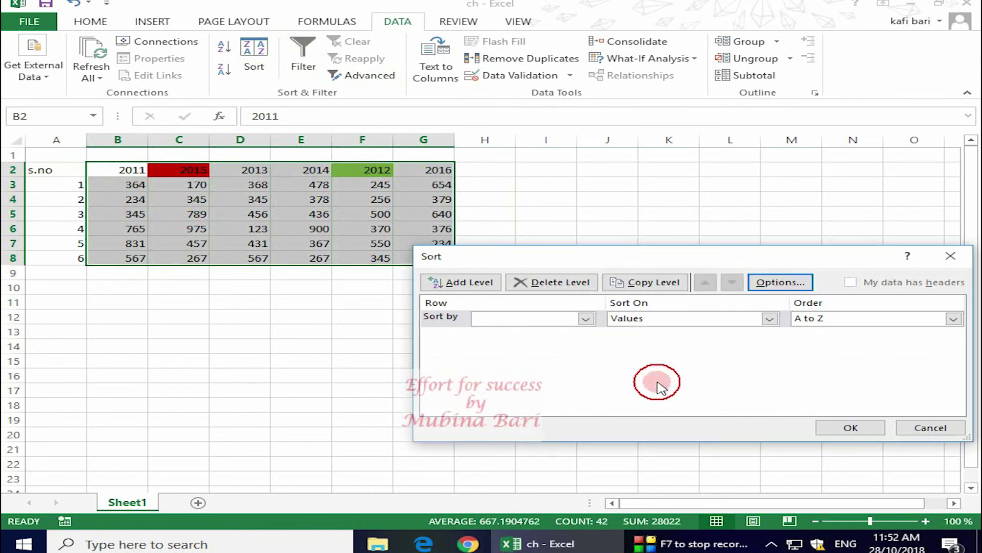
pyautogui.click(770, 319)
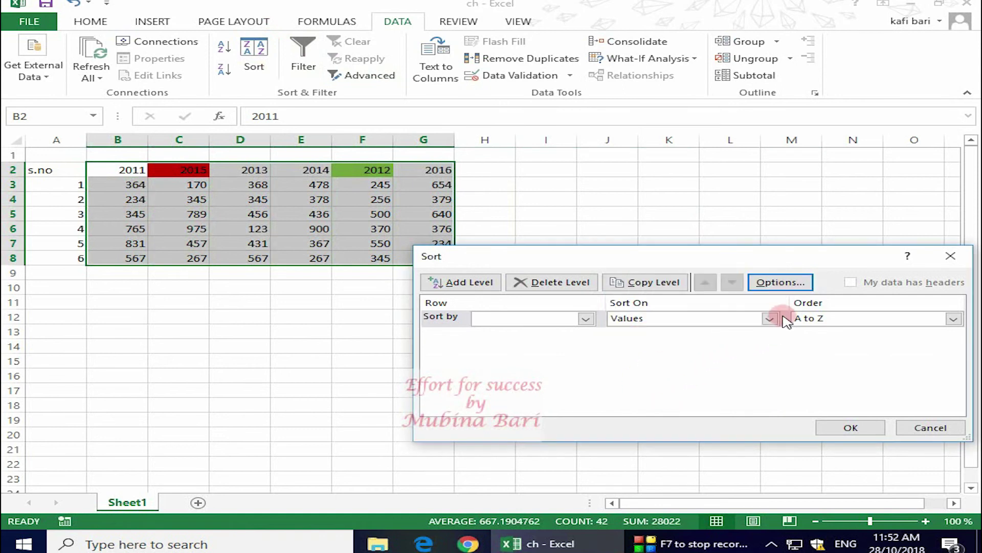
pyautogui.click(585, 319)
pyautogui.click(537, 334)
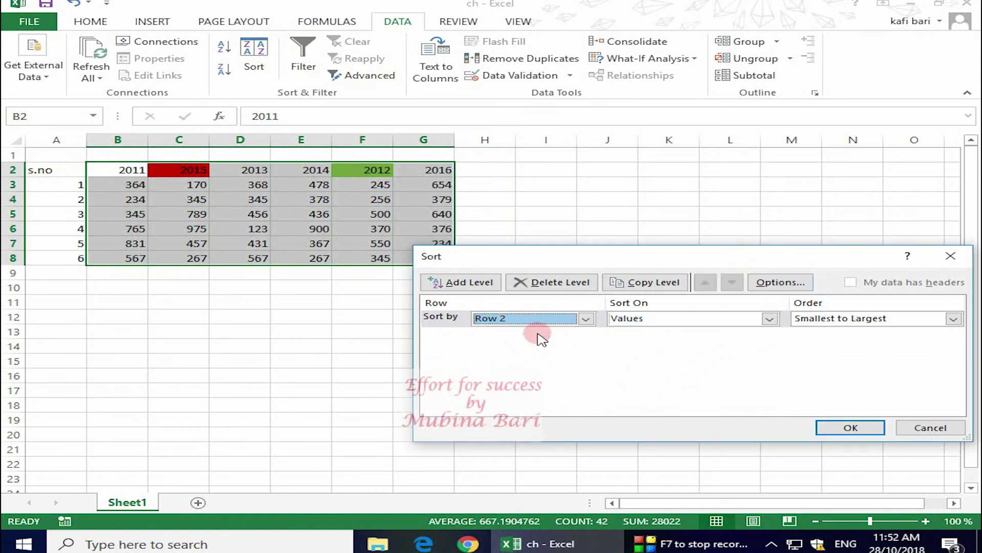
pyautogui.click(863, 428)
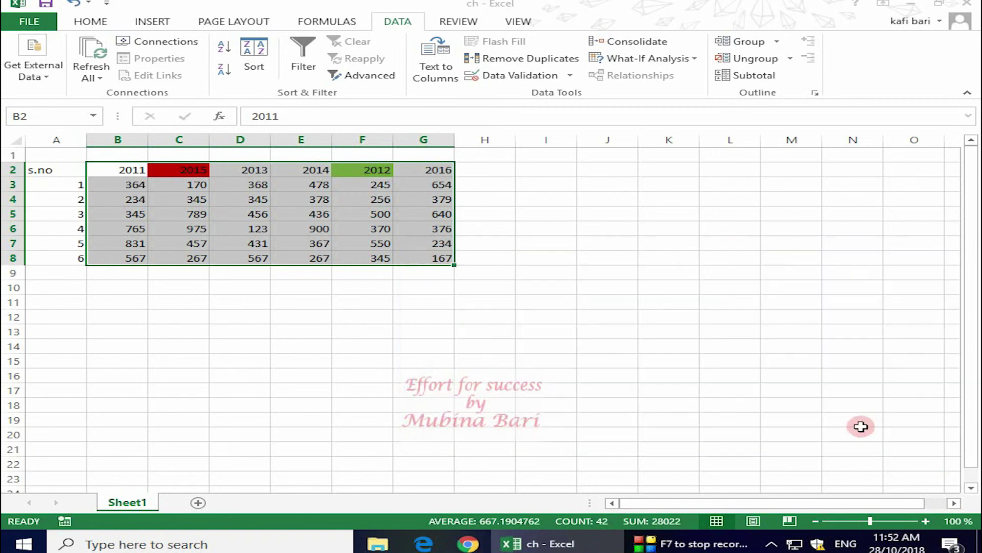